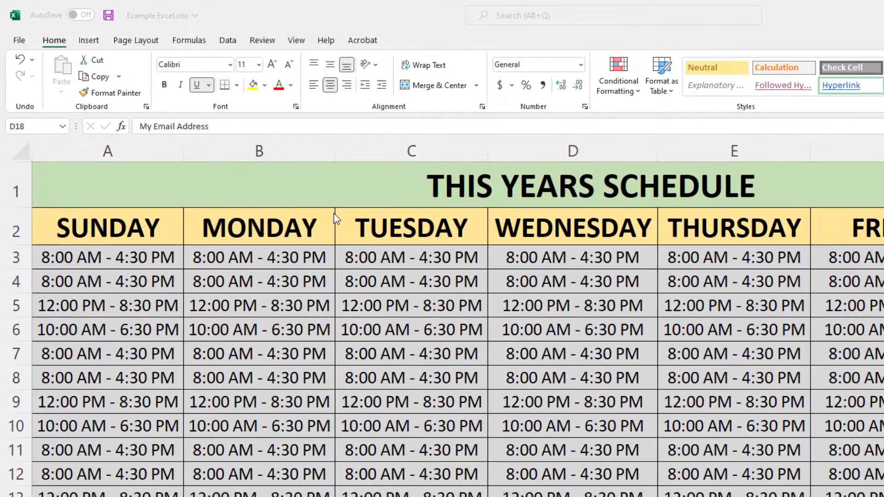
Select columns B (MONDAY) and D (WEDNESDAY) together and hide them
click(280, 158)
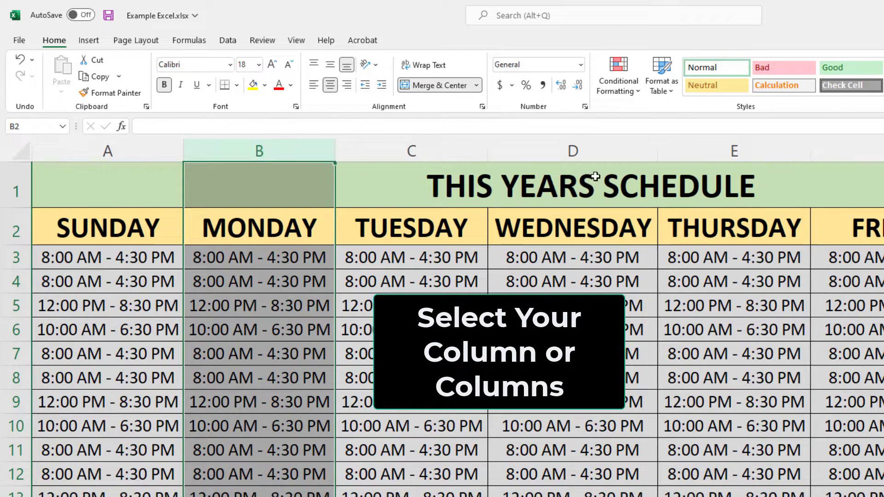
ctrl+click(599, 155)
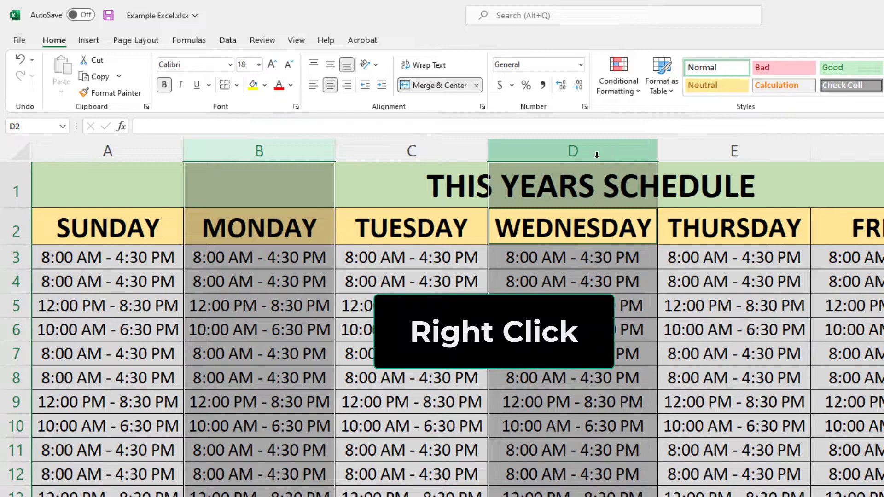
right_click(599, 161)
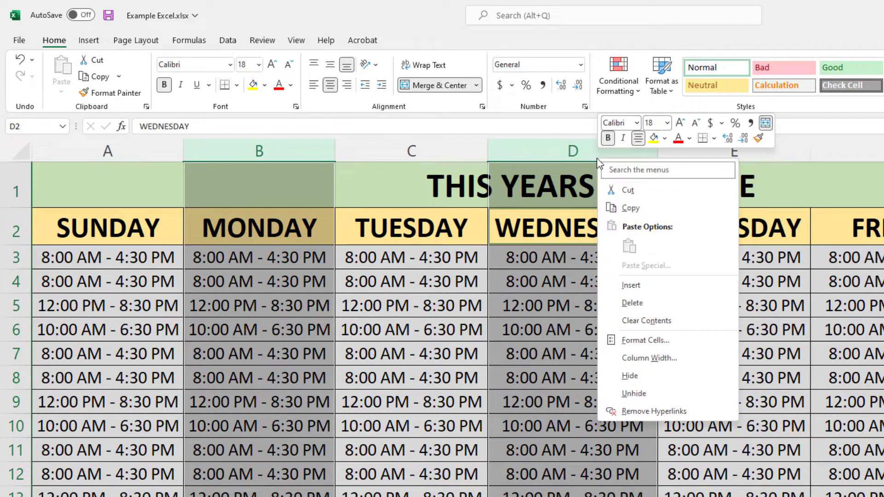
click(656, 382)
click(652, 376)
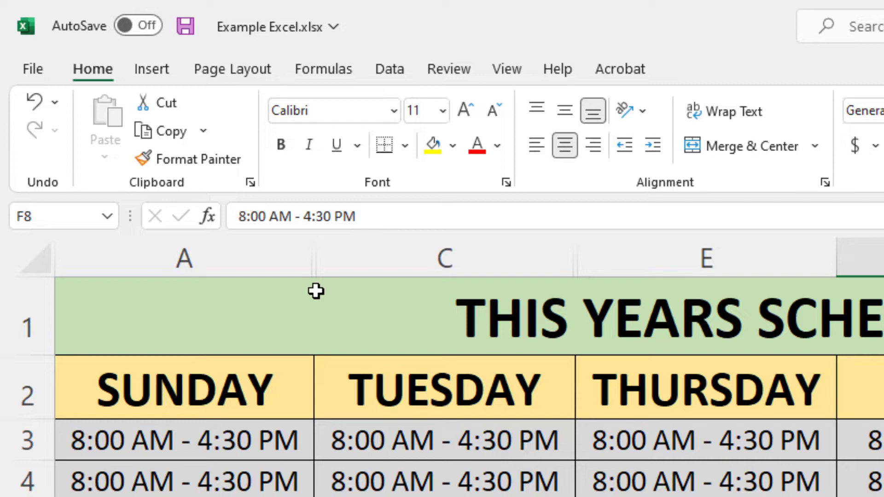
Unhide column B (MONDAY) between columns A and C
click(372, 376)
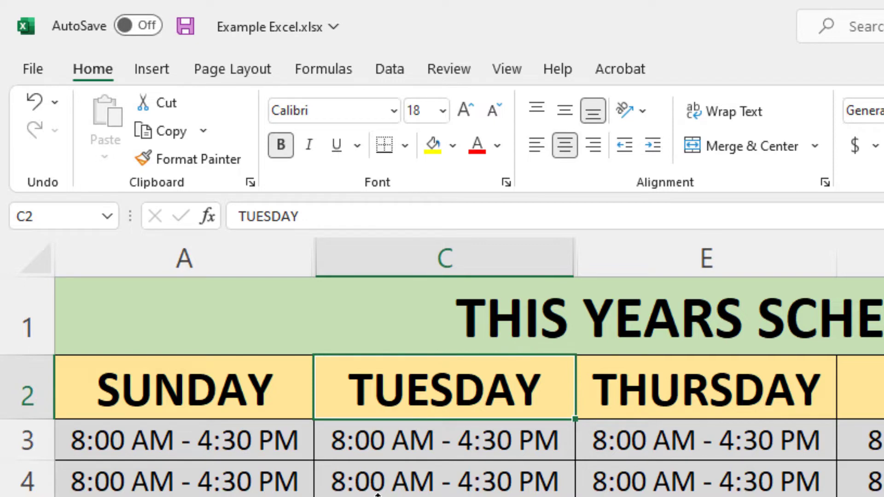
double_click(316, 273)
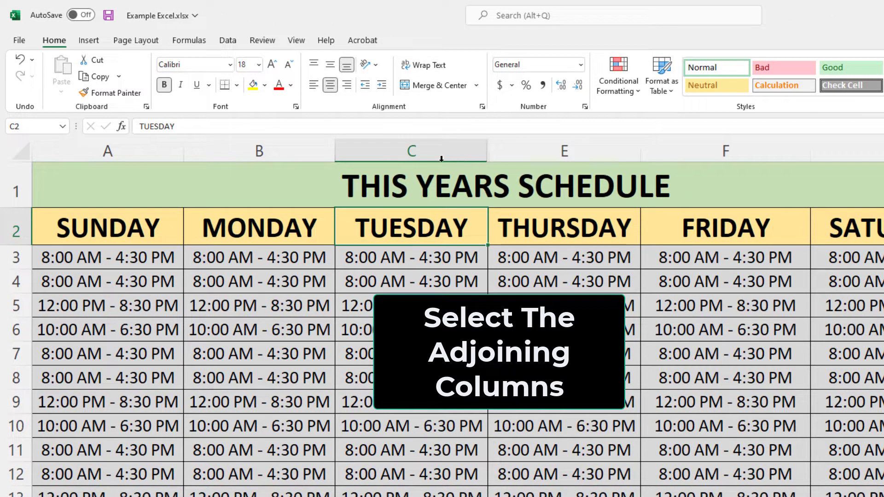
Select columns C through E and unhide column D (WEDNESDAY)
click(433, 151)
click(432, 152)
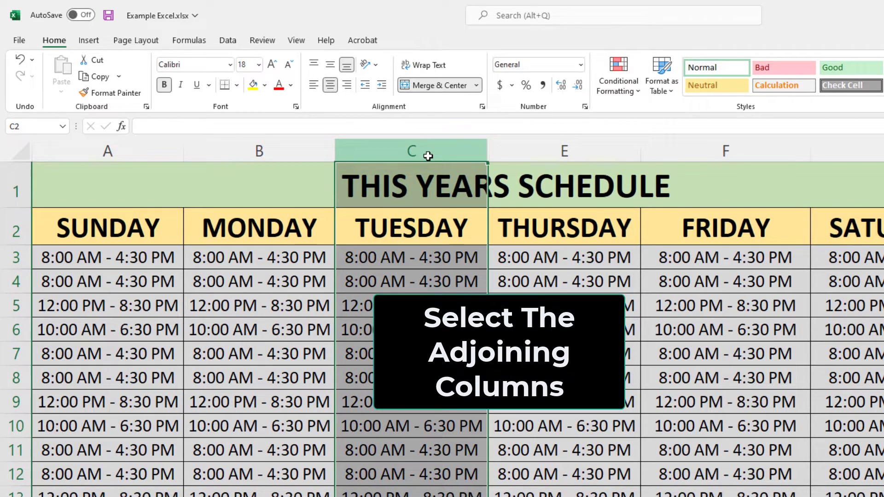
drag(428, 156, 544, 154)
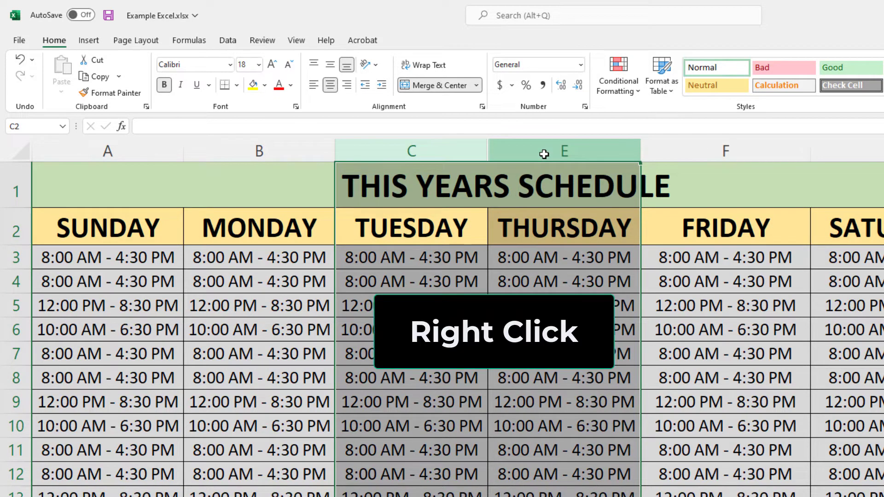
right_click(544, 154)
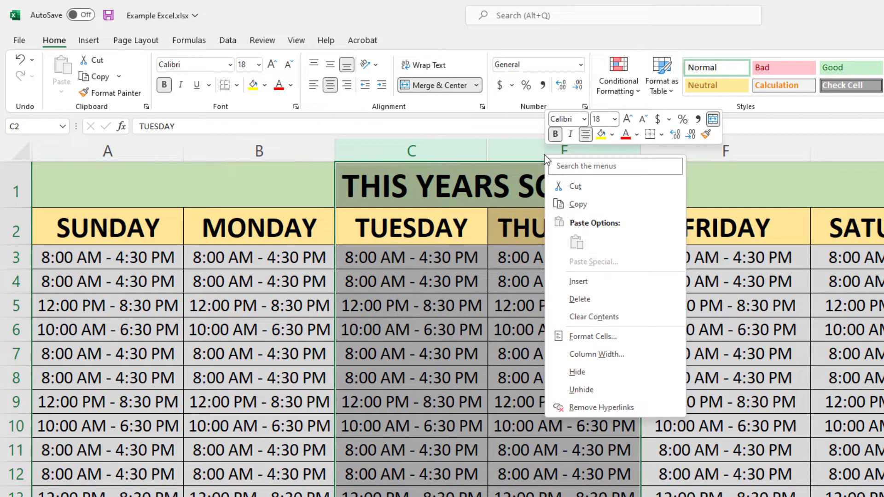
click(614, 391)
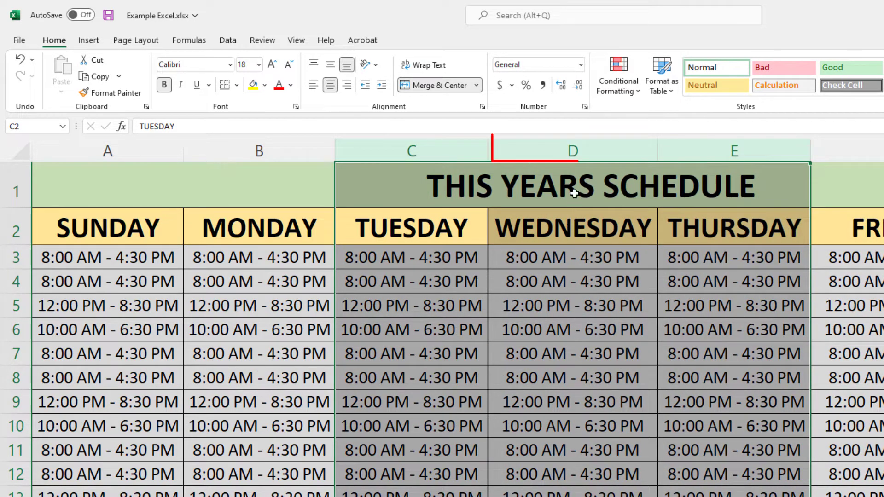
Clear the column selection, then select rows 3 and 6 and hide them
click(267, 369)
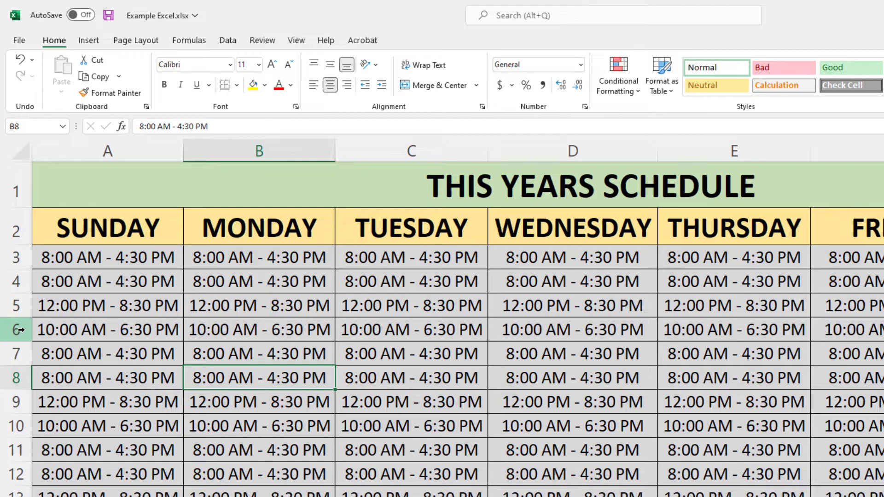
click(15, 257)
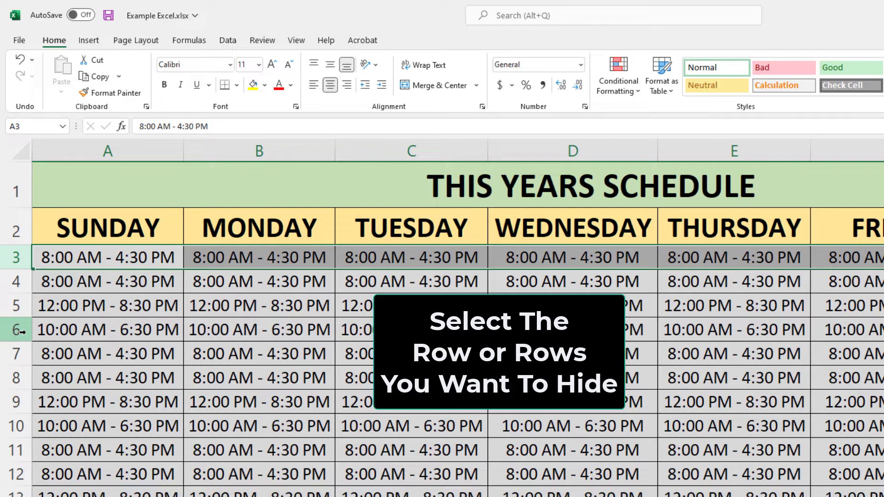
ctrl+click(21, 331)
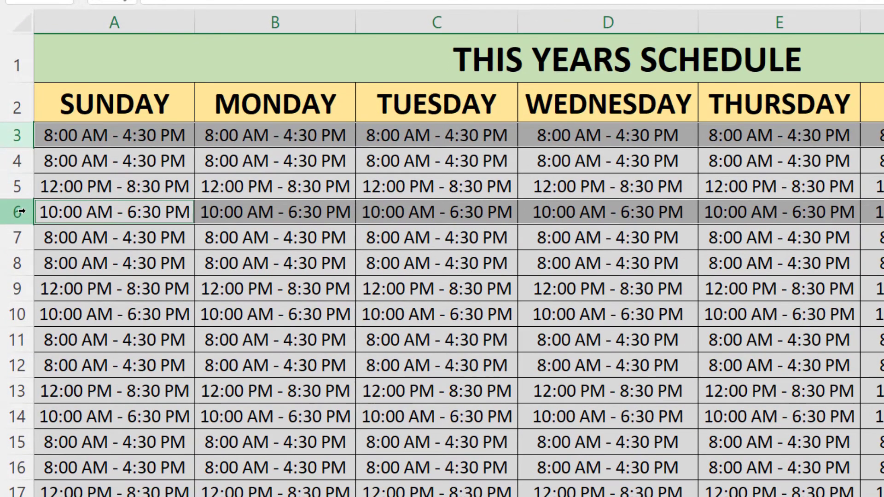
right_click(21, 212)
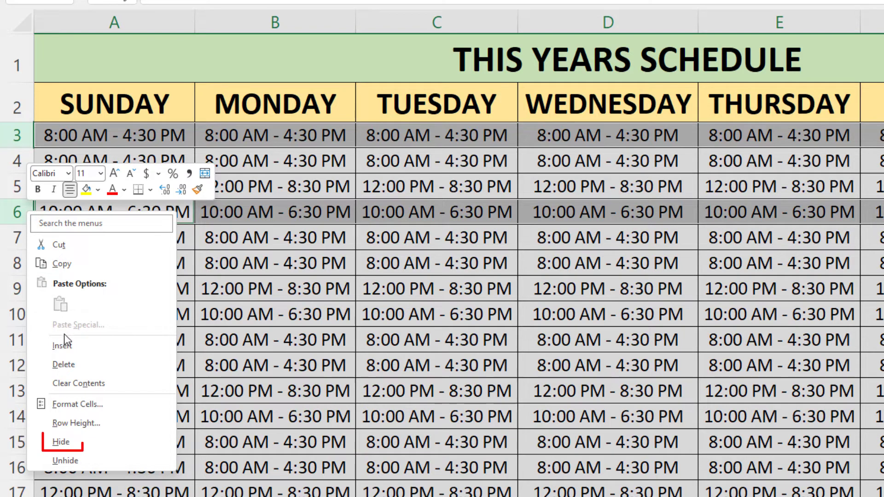
click(85, 446)
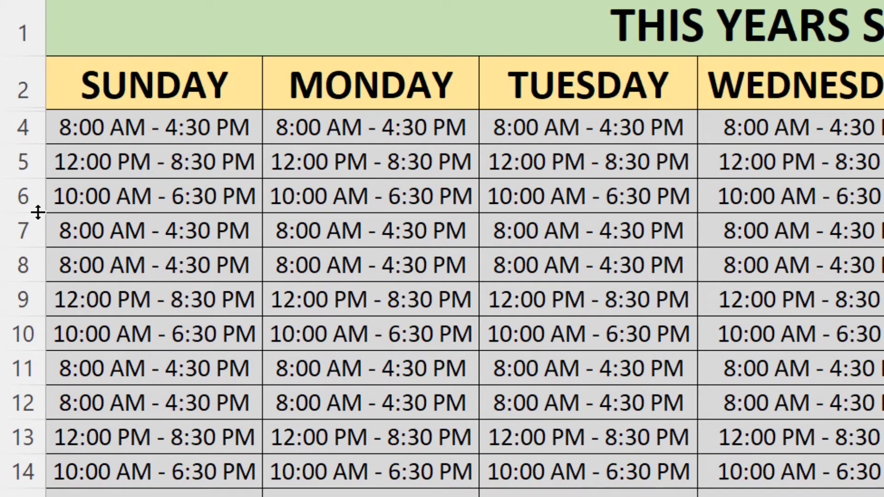
Select rows 2 through 4, unhide row 3, and clear the selection
click(33, 91)
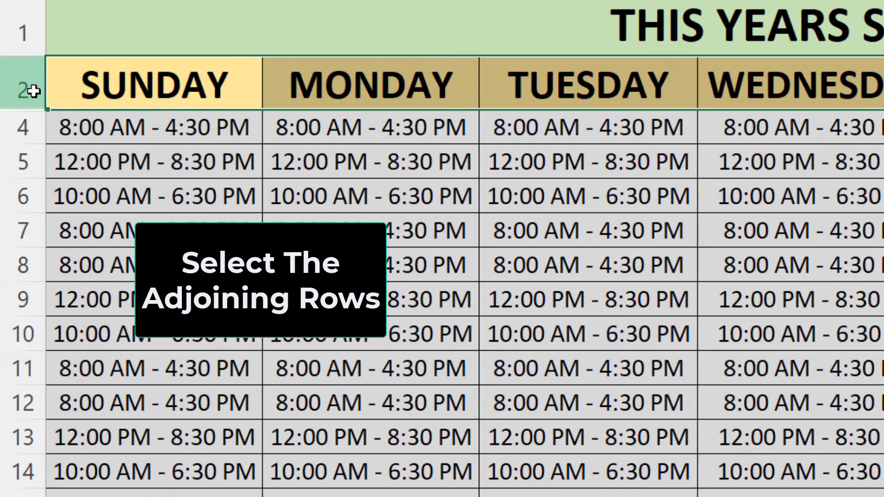
drag(33, 90, 27, 125)
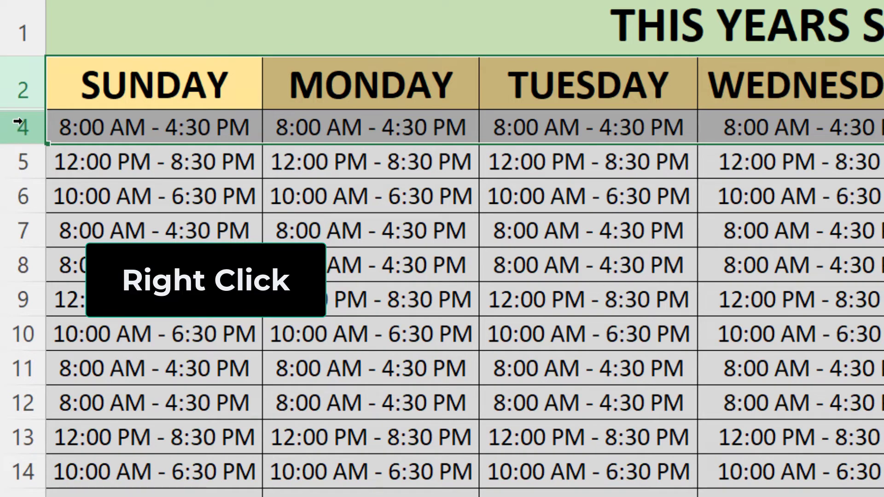
right_click(23, 127)
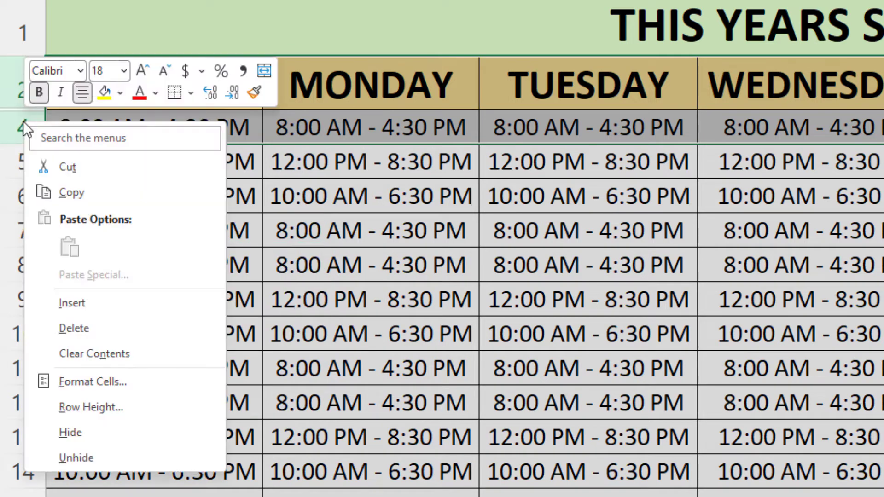
click(106, 455)
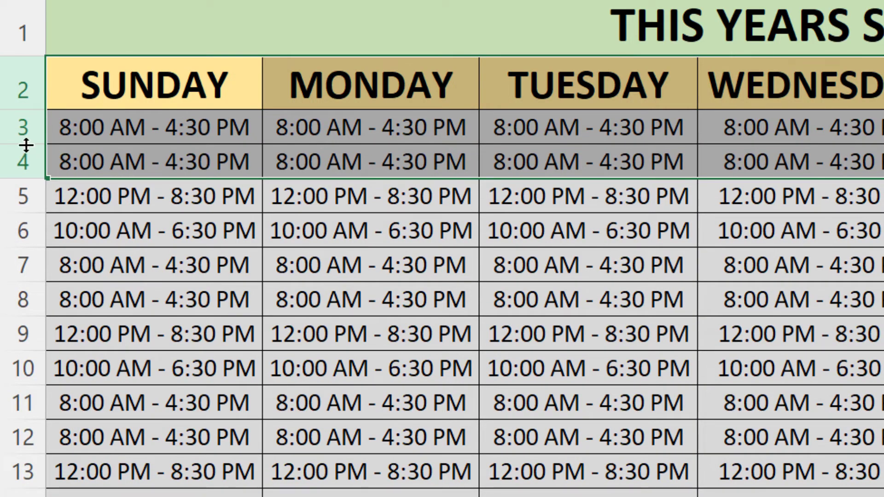
click(114, 285)
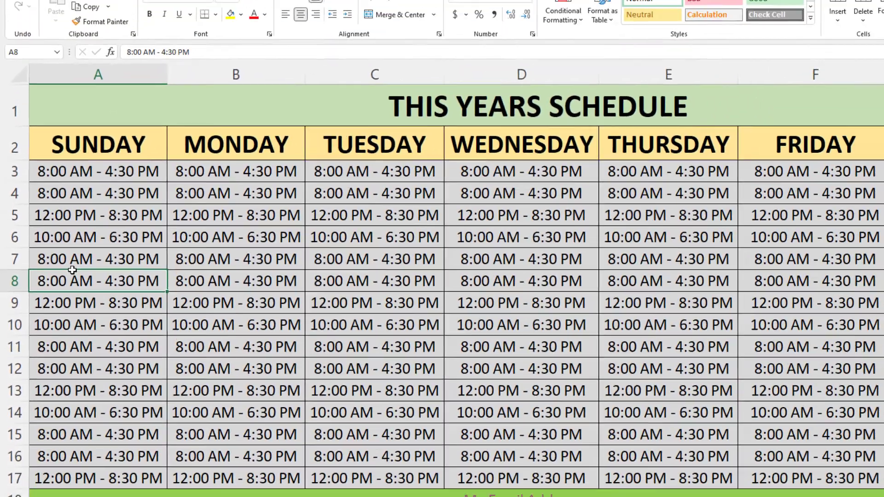